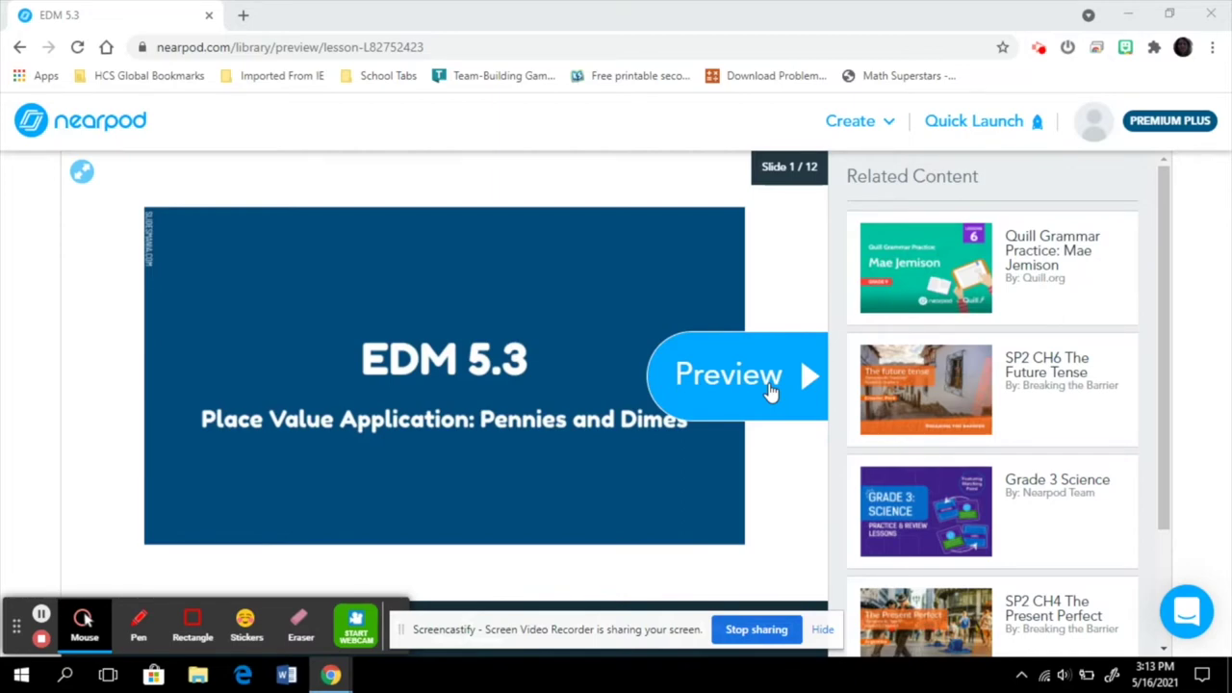
# Start the EDM 5.3 lesson preview and go on to the 'exchange' vocabulary slide, 3 of 12.
pyautogui.click(770, 383)
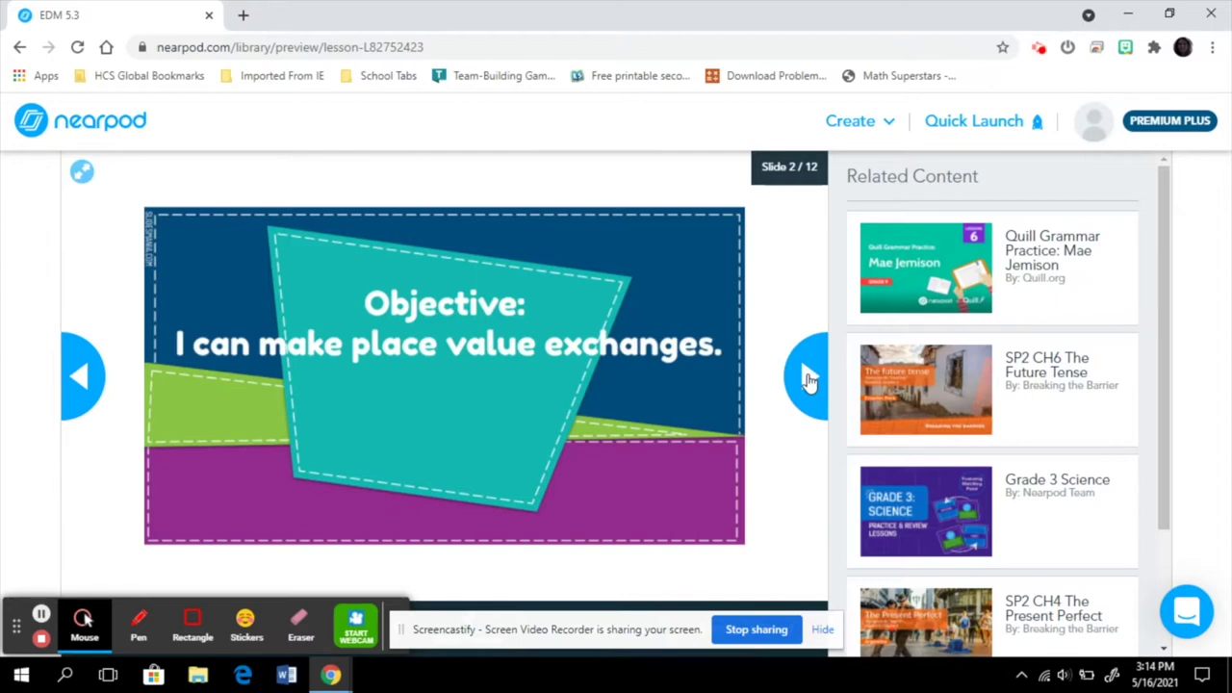
pyautogui.click(809, 380)
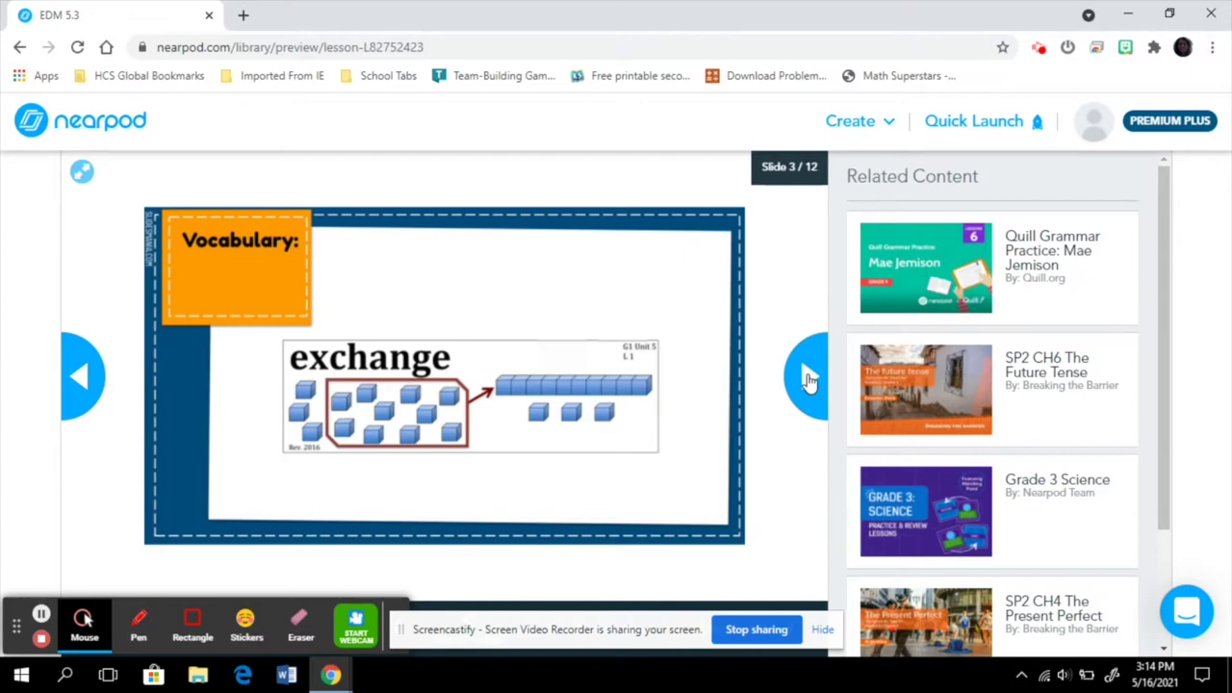
# Go past the blocks word problem to slide 5, the question about 11 cents with 2 coins.
pyautogui.click(809, 378)
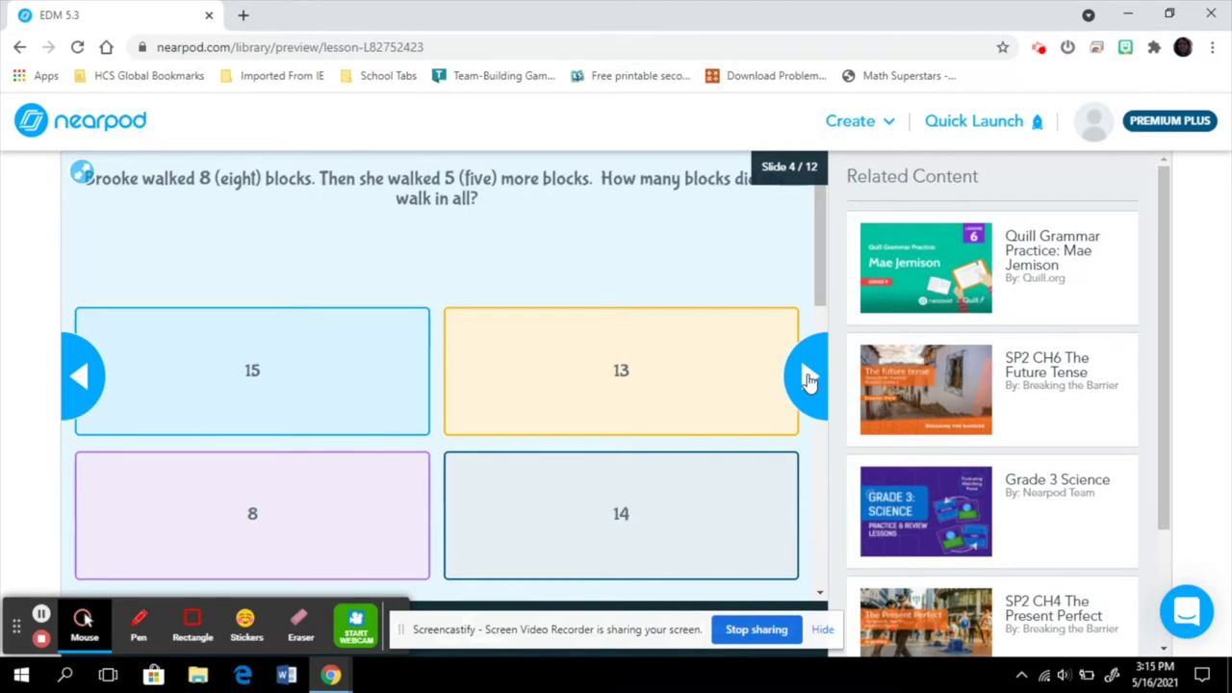
pyautogui.click(809, 380)
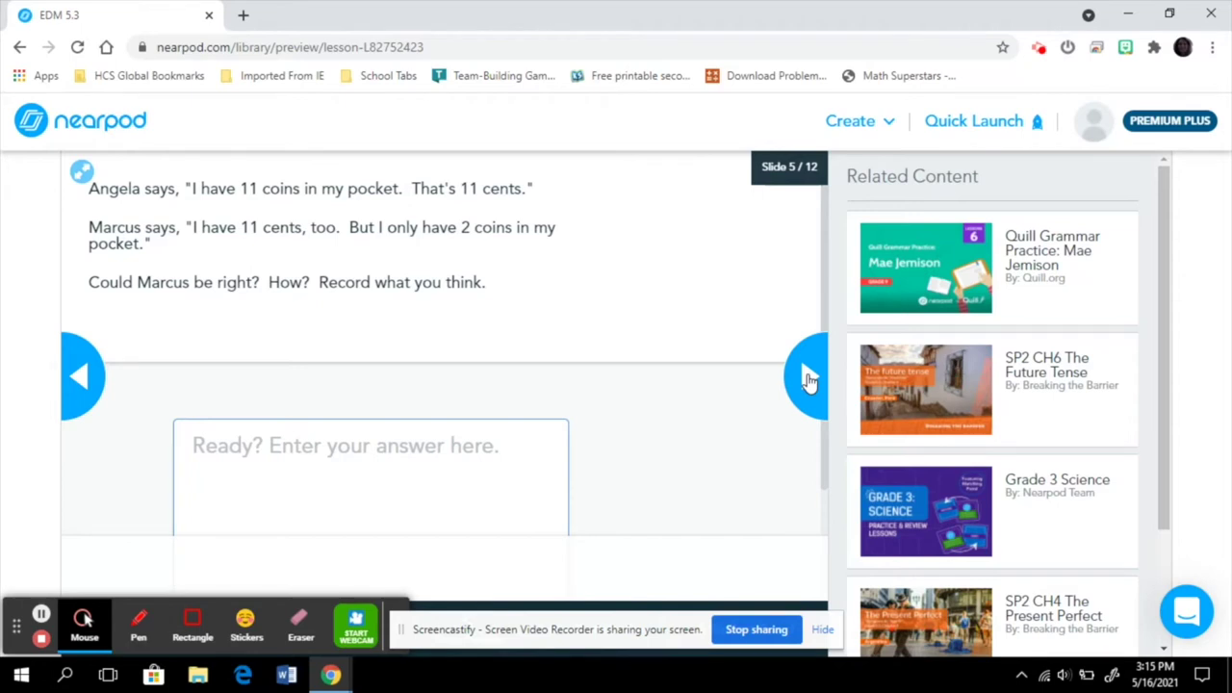
# Go to slide 6, the 5:18 playground video with Interactive Mode on.
pyautogui.click(809, 381)
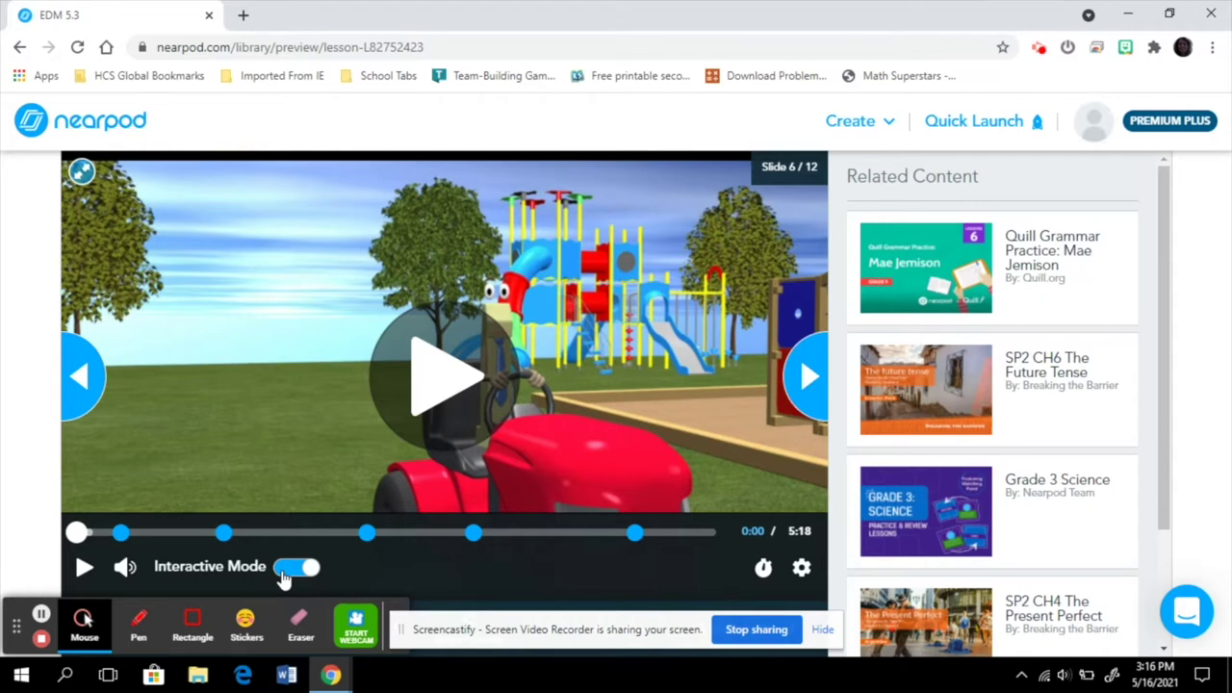
# Go to slide 7, the teacher slide on trading pennies for dimes and counting by tens.
pyautogui.click(809, 374)
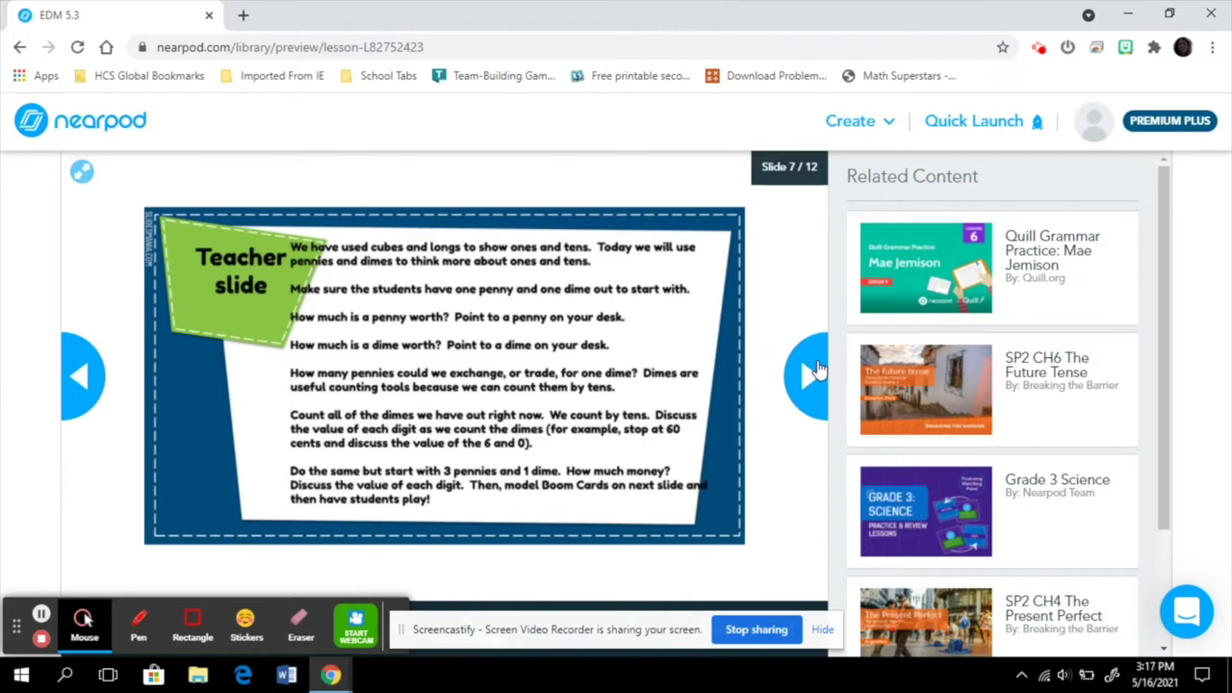
# Go past the place-value chart slide to slide 9, the exchanging-10-pennies-for-a-dime note.
pyautogui.click(816, 370)
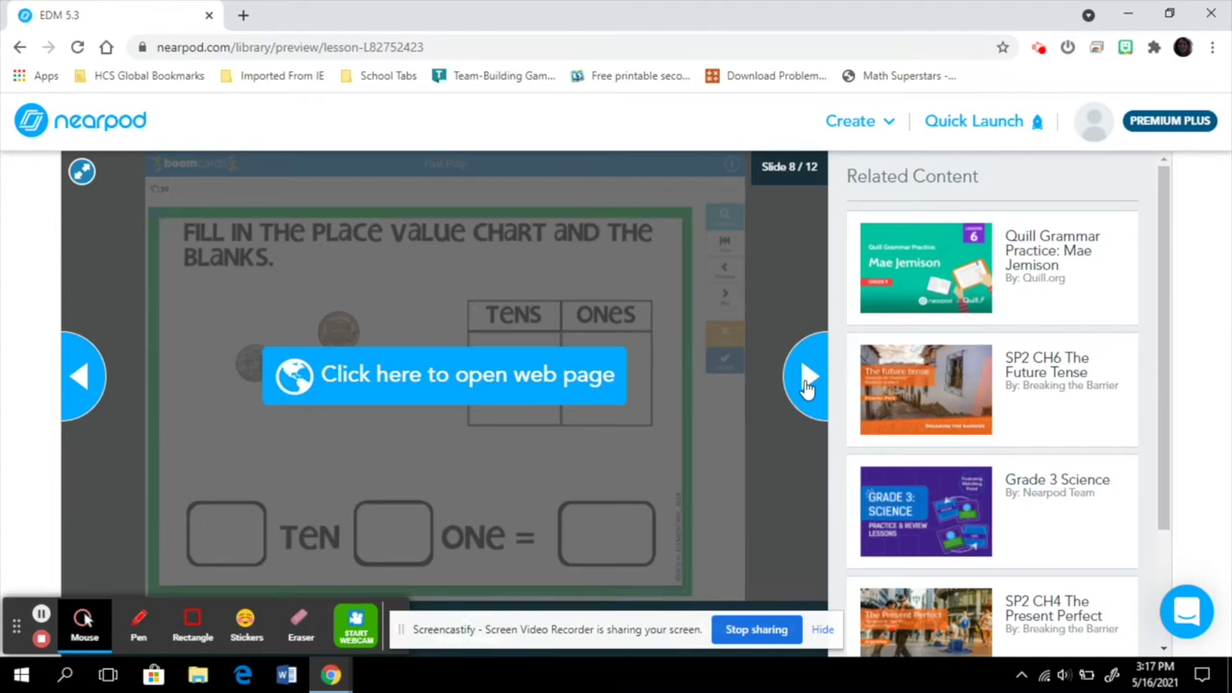
pyautogui.click(807, 385)
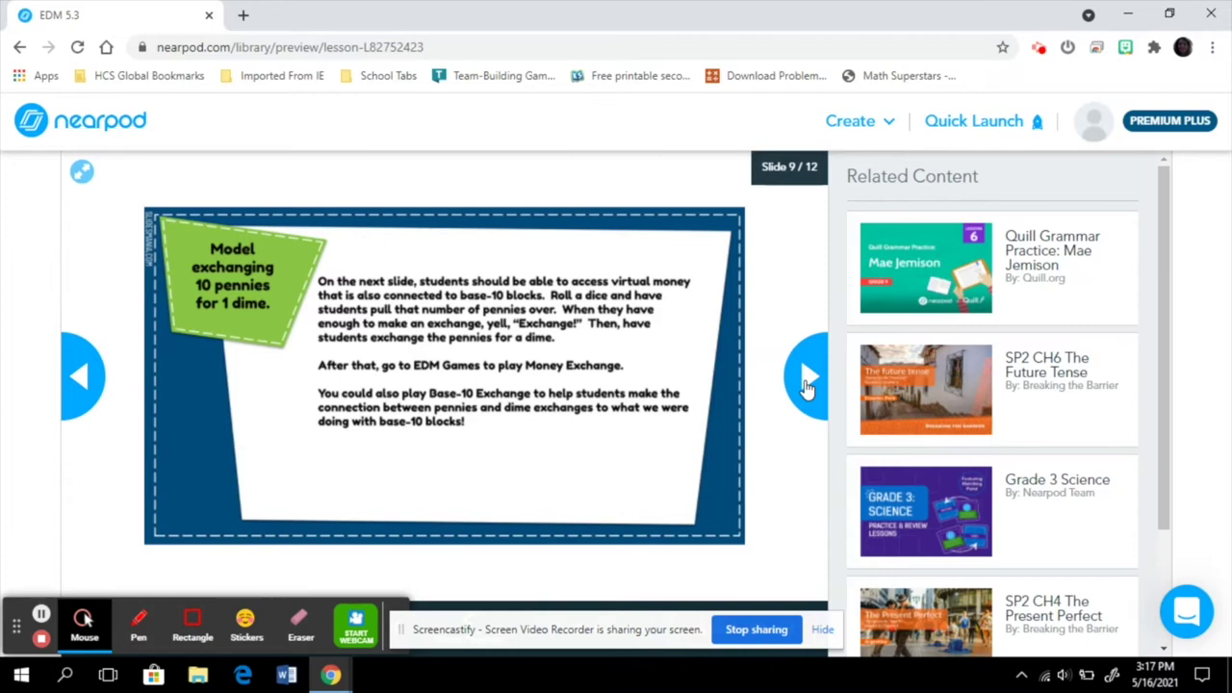
# Go to slide 10 of 12, the virtual money activity with a web-page link.
pyautogui.click(807, 384)
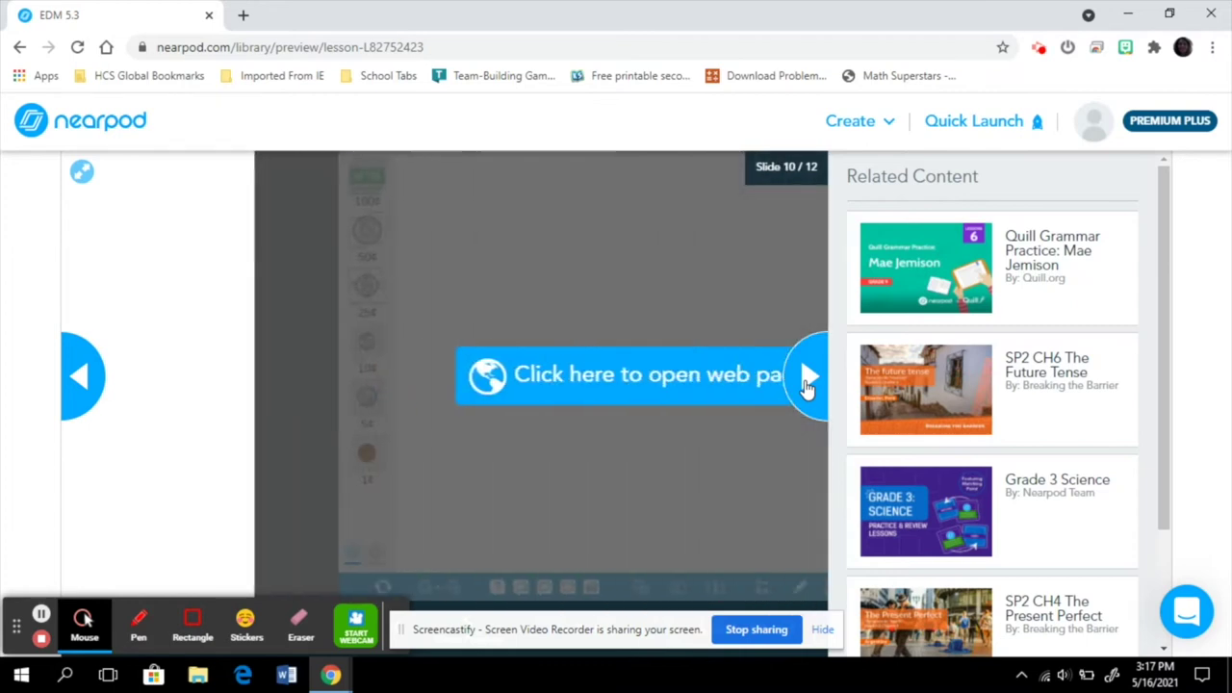
# Launch the Money Pieces manipulative from slide 10's web-page link in a popup window.
pyautogui.click(530, 379)
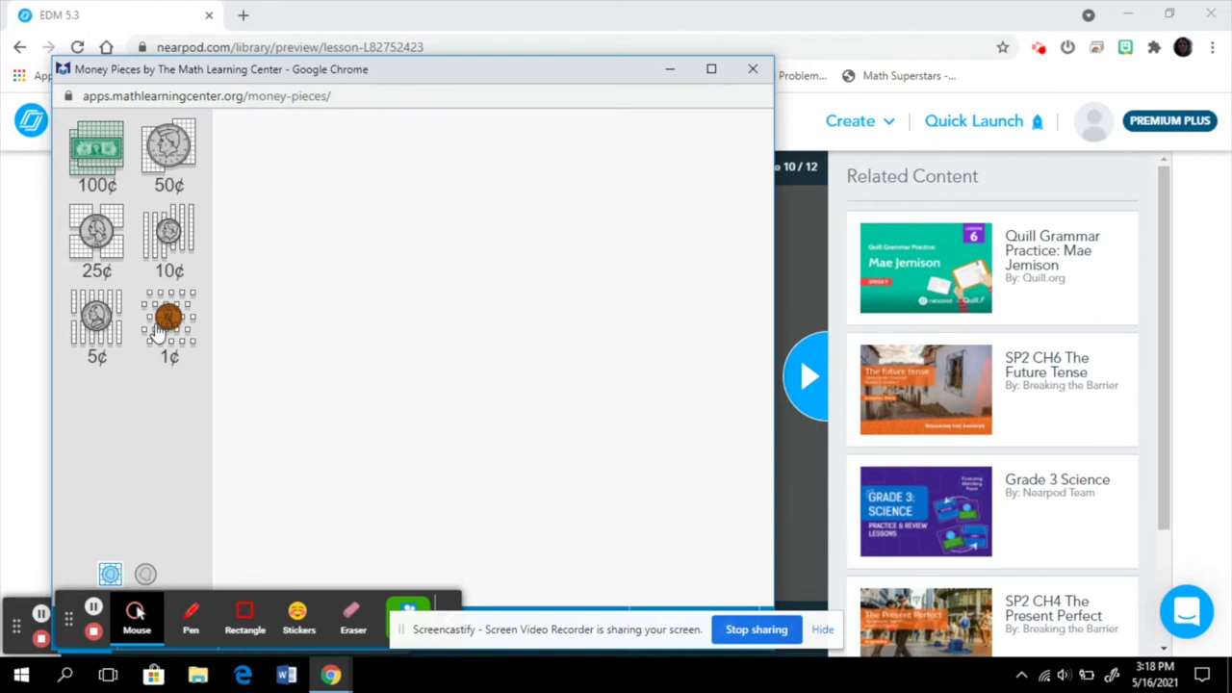
# Place ten 1¢ pennies from the palette on the workspace and spread them out.
pyautogui.moveTo(166, 319); pyautogui.dragTo(361, 262)
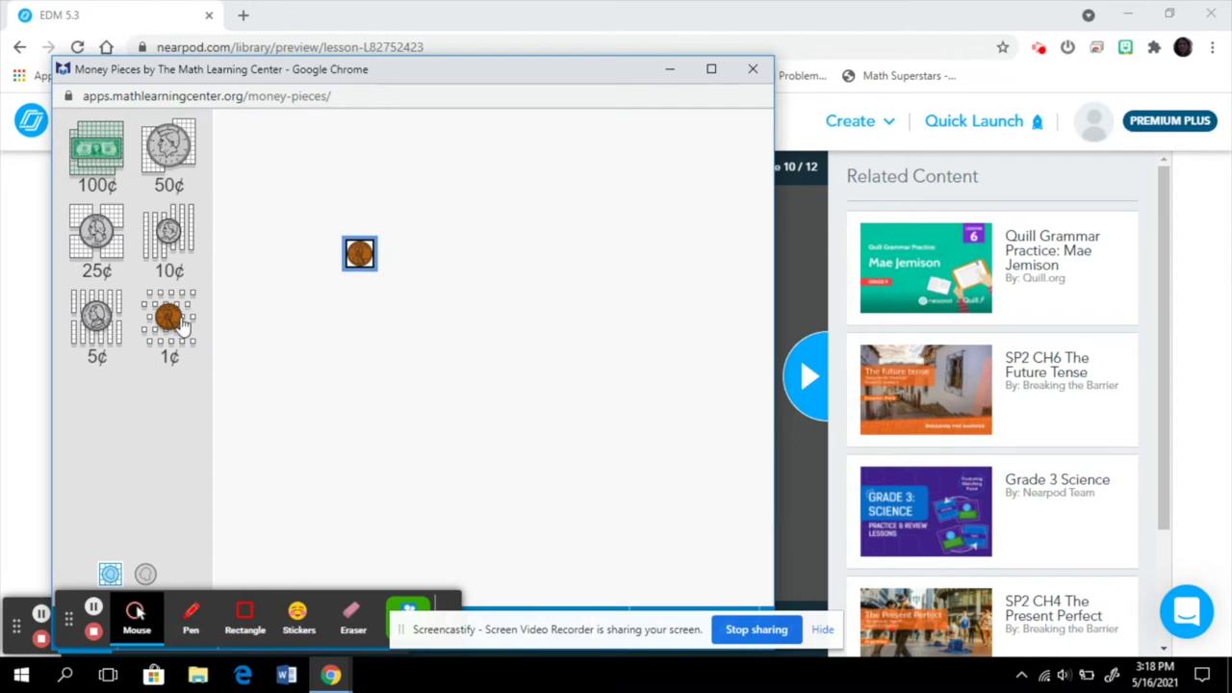
pyautogui.moveTo(183, 325); pyautogui.dragTo(383, 304)
pyautogui.moveTo(171, 324); pyautogui.dragTo(420, 206)
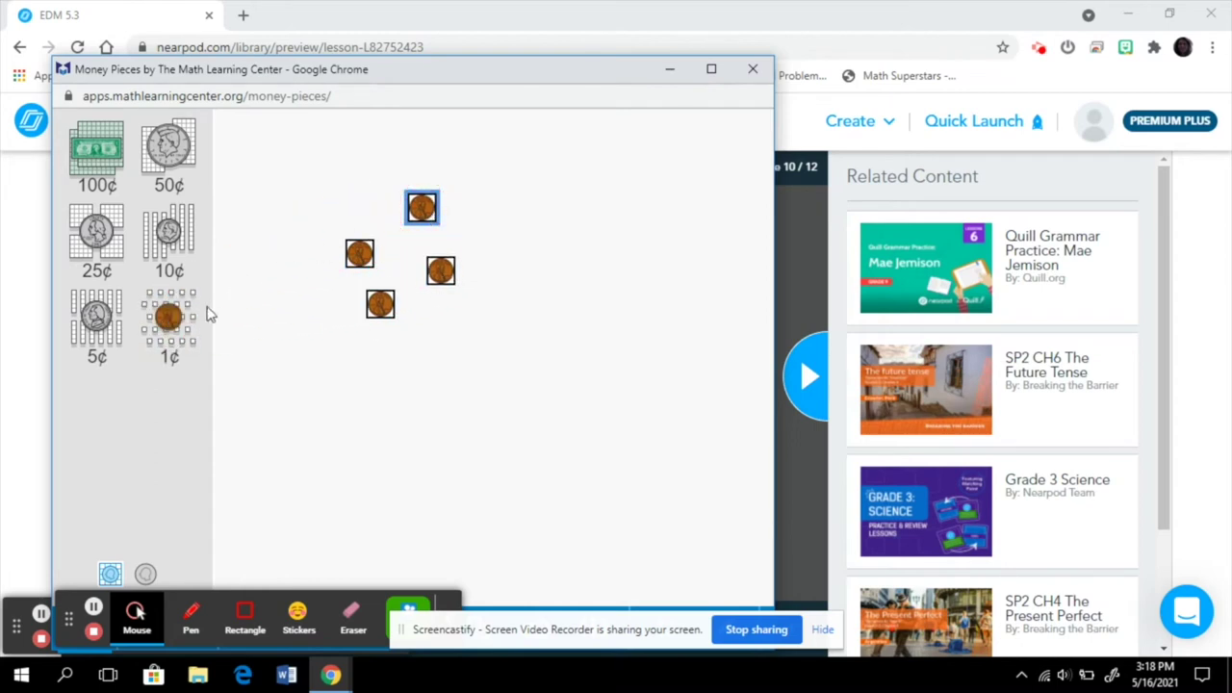
pyautogui.moveTo(185, 331); pyautogui.dragTo(409, 356)
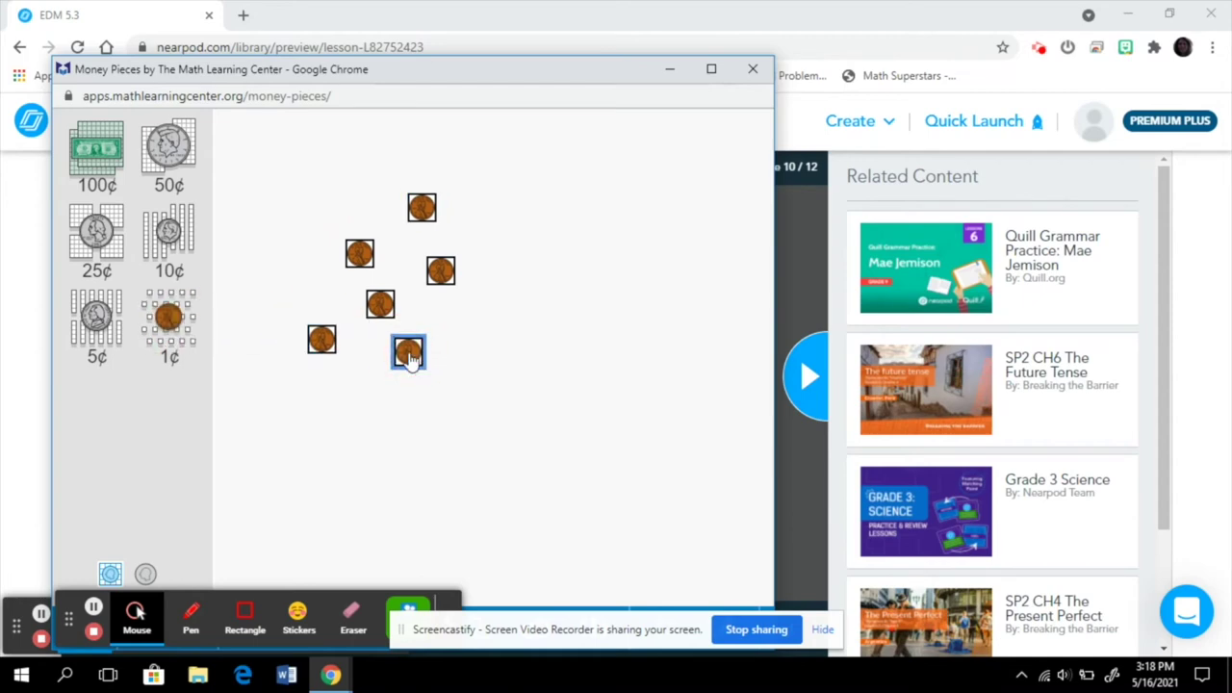
pyautogui.click(175, 333)
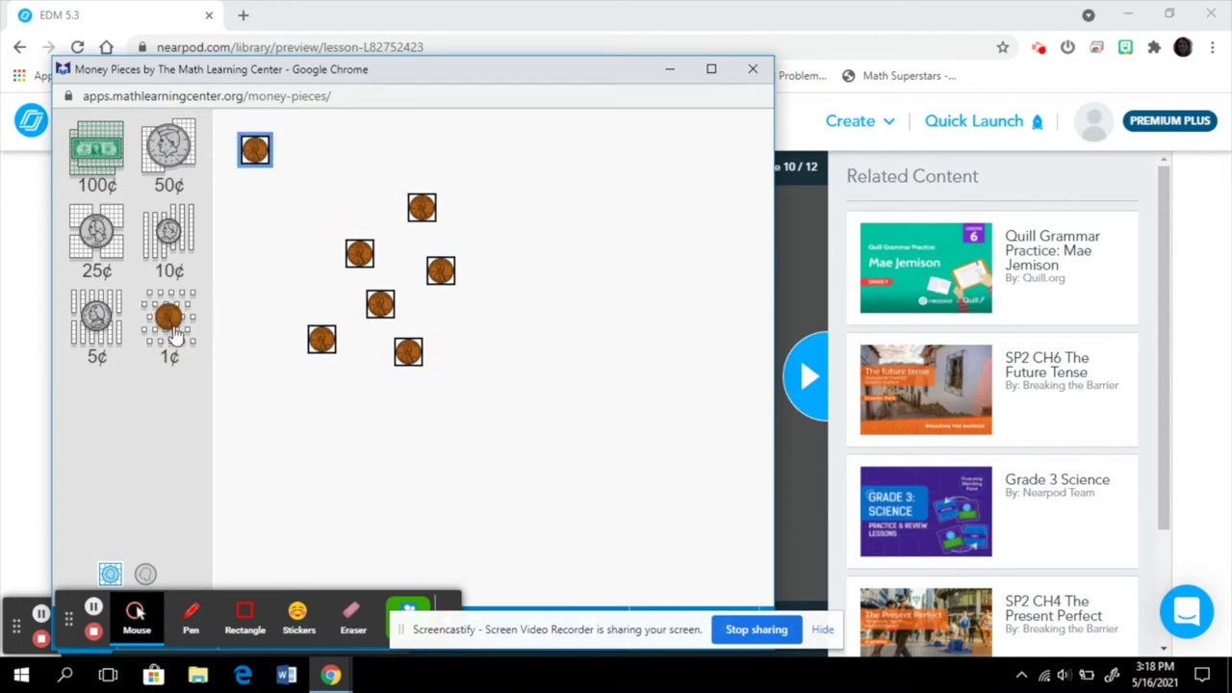
pyautogui.click(175, 333)
pyautogui.click(175, 334)
pyautogui.click(175, 333)
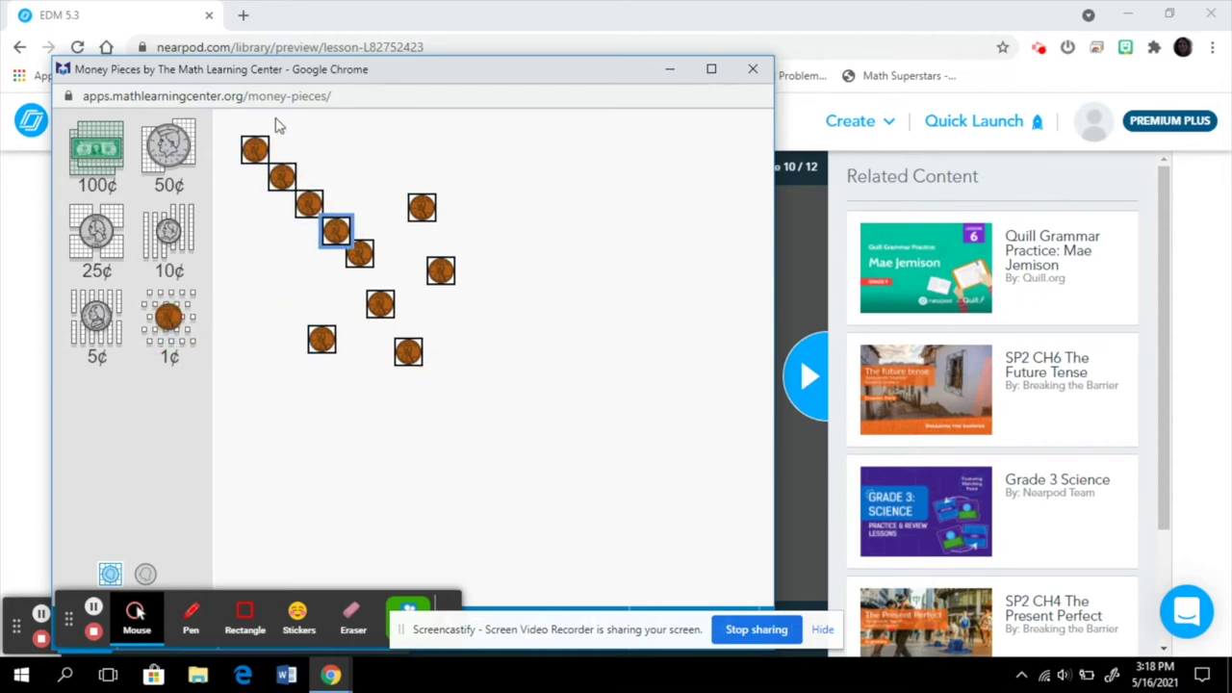
pyautogui.moveTo(258, 157); pyautogui.dragTo(486, 225)
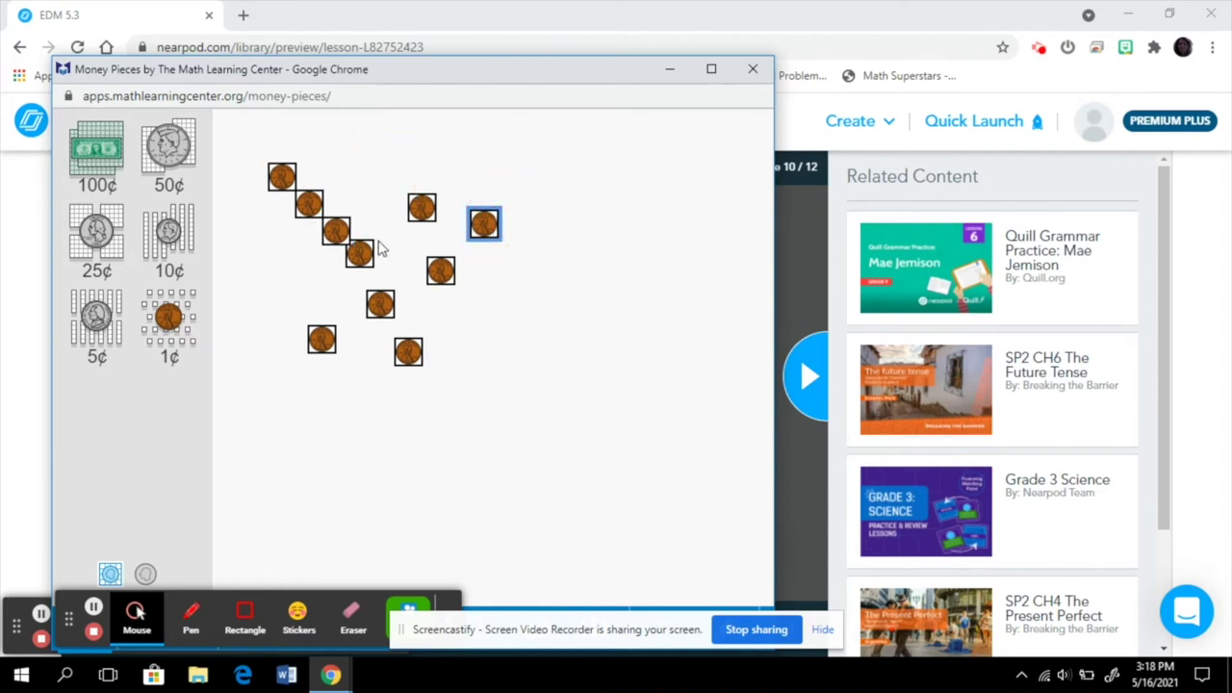
pyautogui.moveTo(366, 251); pyautogui.dragTo(323, 273)
# Loosen the penny group and put a 10¢ dime ten-strip to its right.
pyautogui.moveTo(278, 184); pyautogui.dragTo(302, 219)
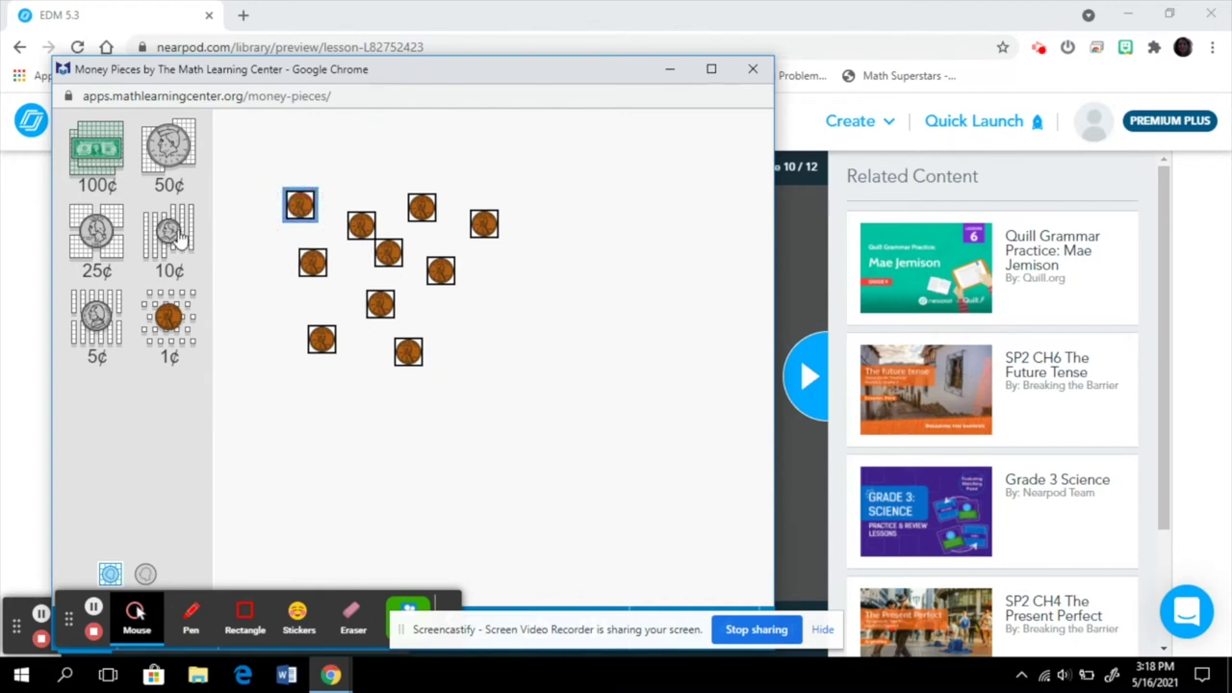
pyautogui.moveTo(179, 238); pyautogui.dragTo(571, 325)
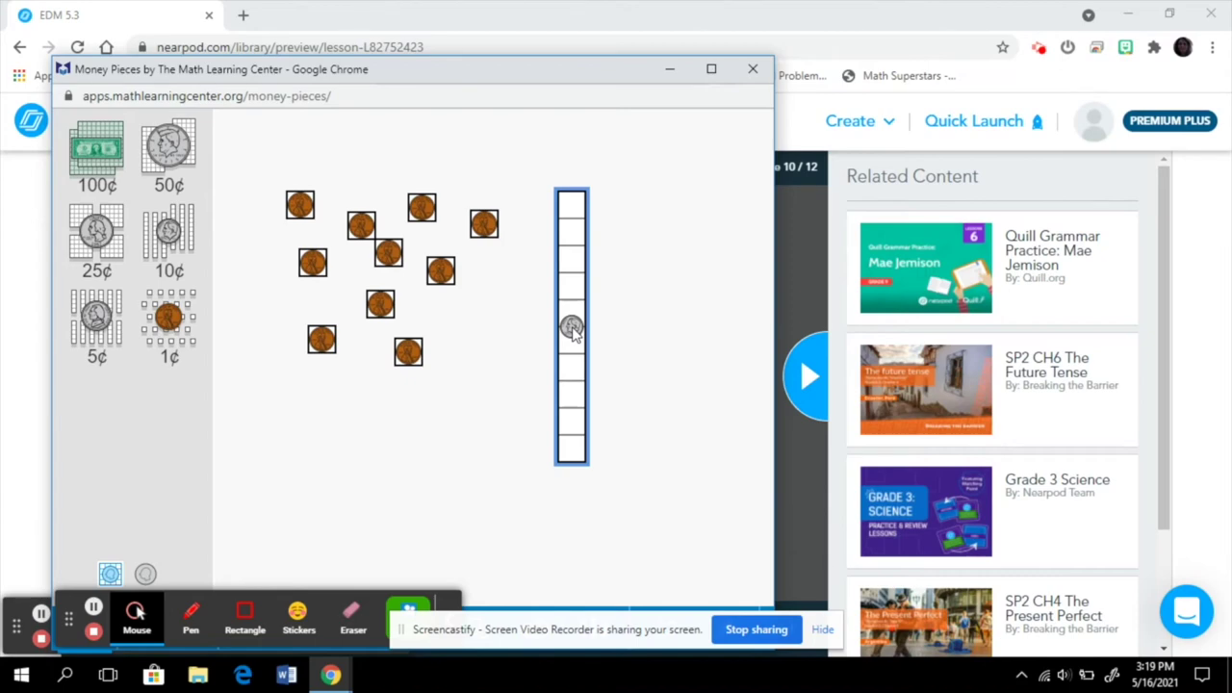
# Move the ten loose pennies, one at a time, into the ten cells of the 10¢ strip.
pyautogui.moveTo(407, 350); pyautogui.dragTo(536, 453)
pyautogui.moveTo(321, 343); pyautogui.dragTo(543, 420)
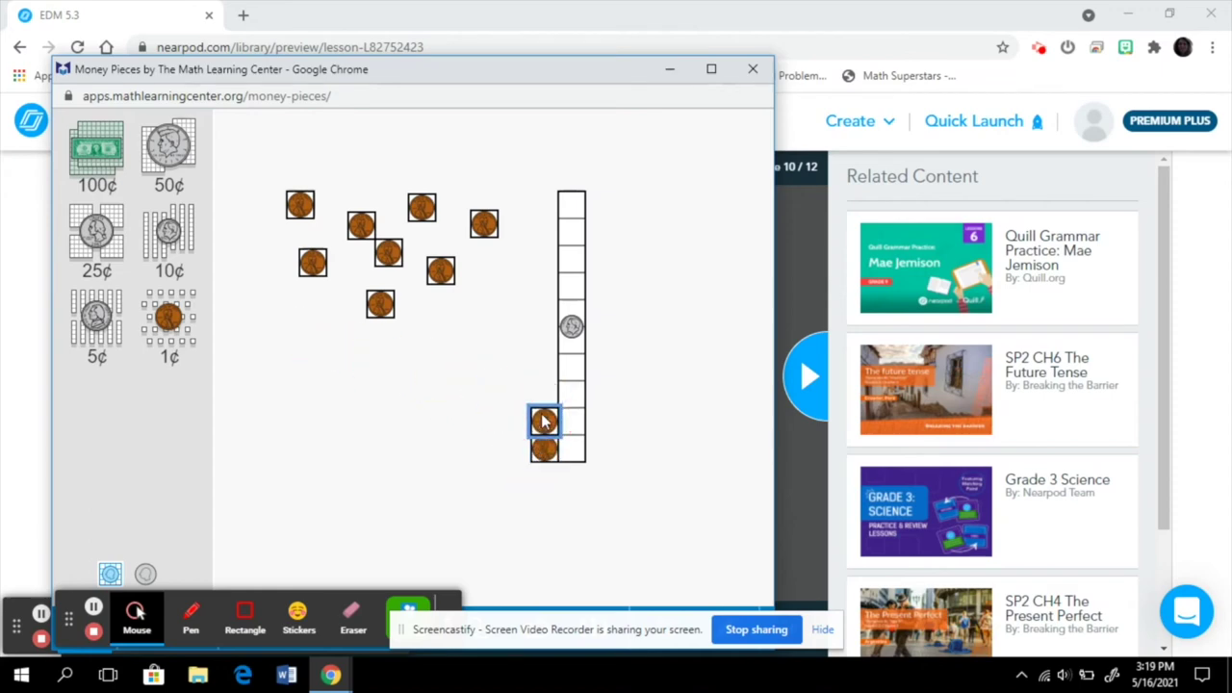
pyautogui.moveTo(380, 305); pyautogui.dragTo(541, 392)
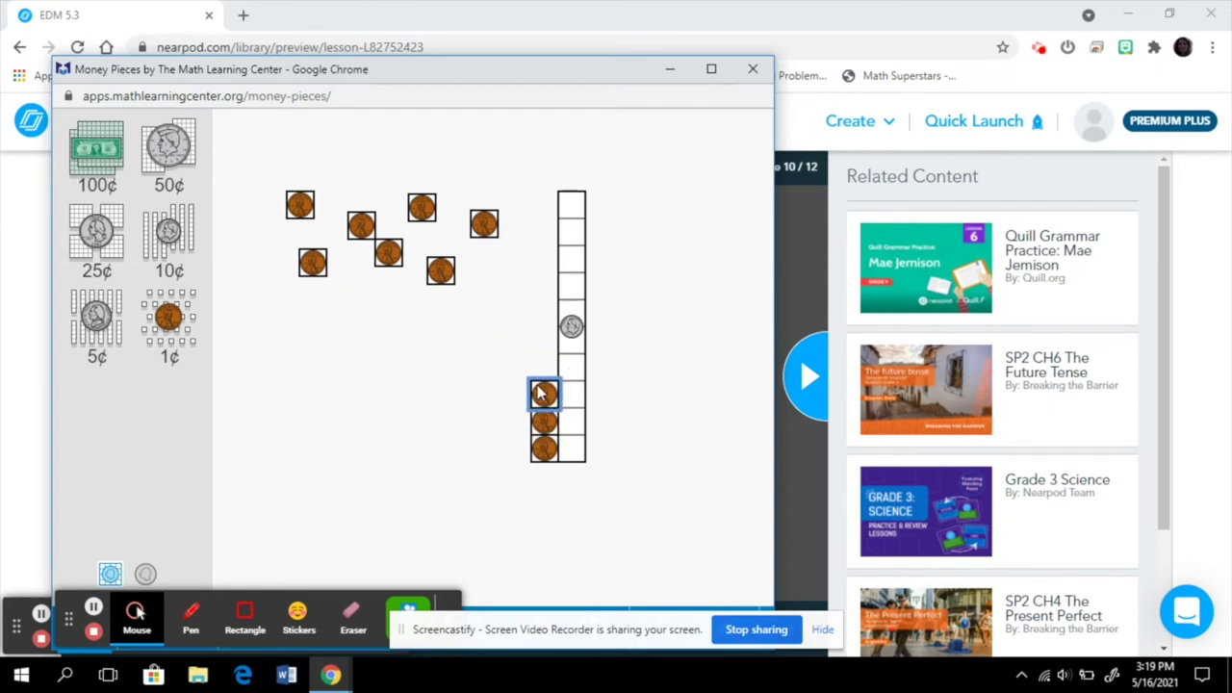
pyautogui.moveTo(441, 272); pyautogui.dragTo(543, 367)
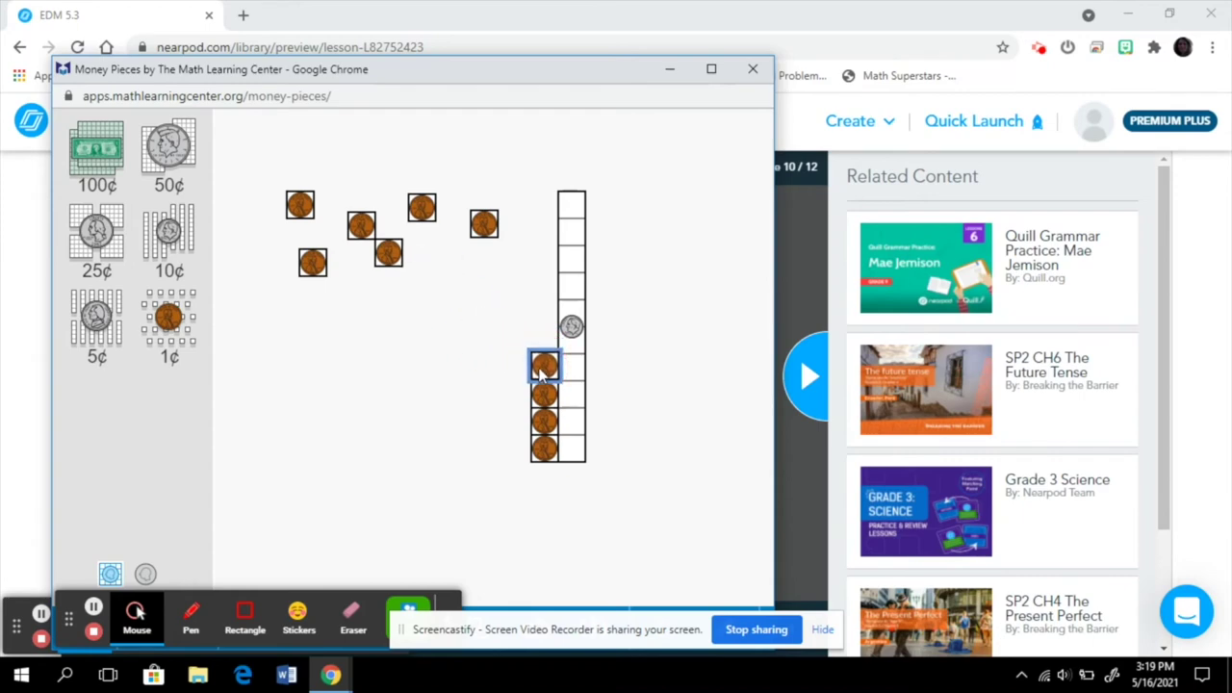
pyautogui.moveTo(387, 262); pyautogui.dragTo(543, 348)
pyautogui.moveTo(320, 271); pyautogui.dragTo(543, 309)
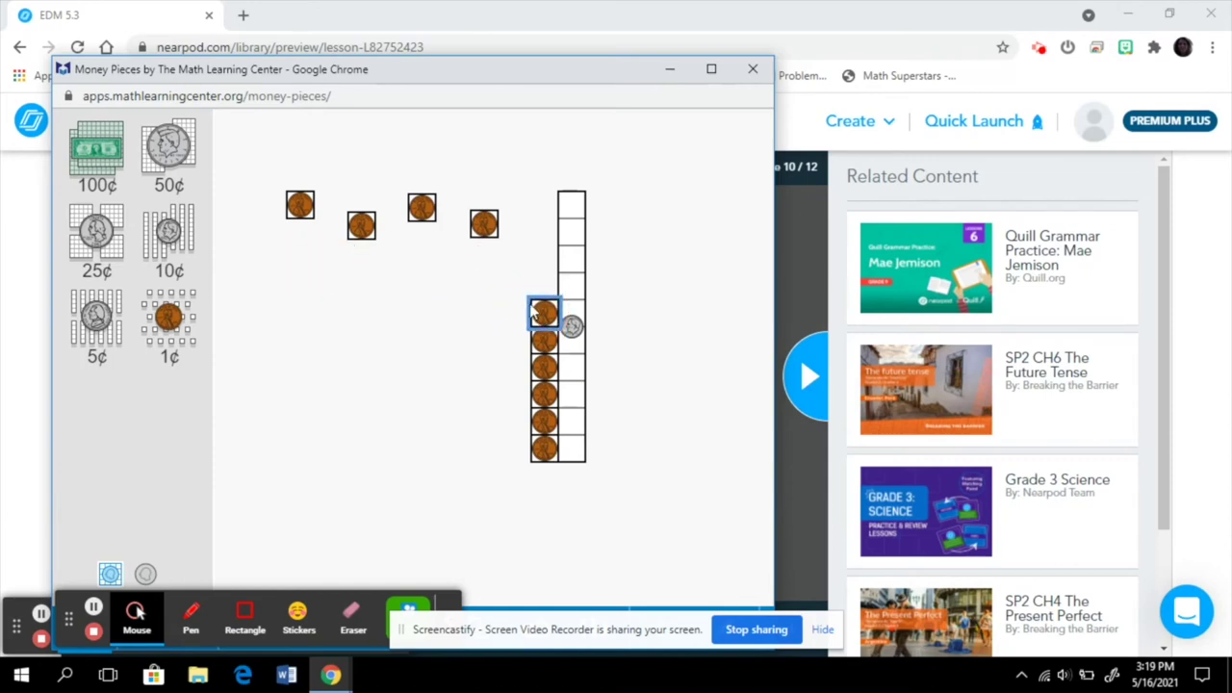
pyautogui.moveTo(362, 227); pyautogui.dragTo(546, 292)
pyautogui.moveTo(484, 223); pyautogui.dragTo(551, 268)
pyautogui.moveTo(430, 215); pyautogui.dragTo(545, 236)
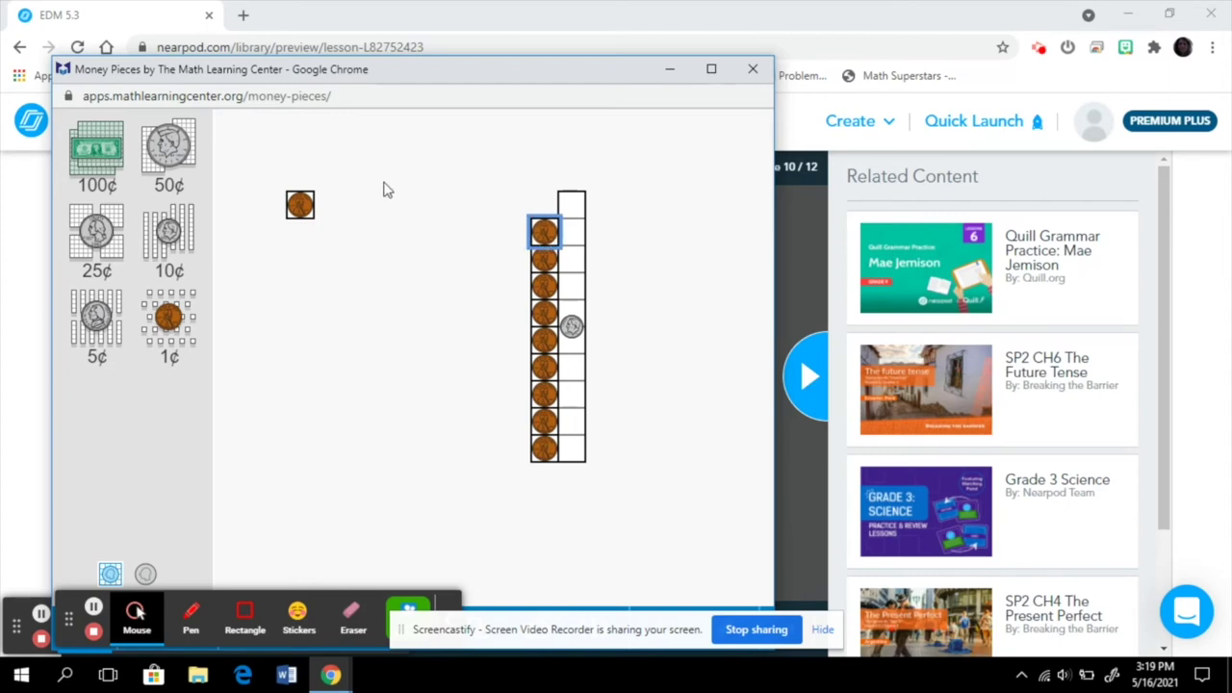
pyautogui.moveTo(302, 204); pyautogui.dragTo(549, 200)
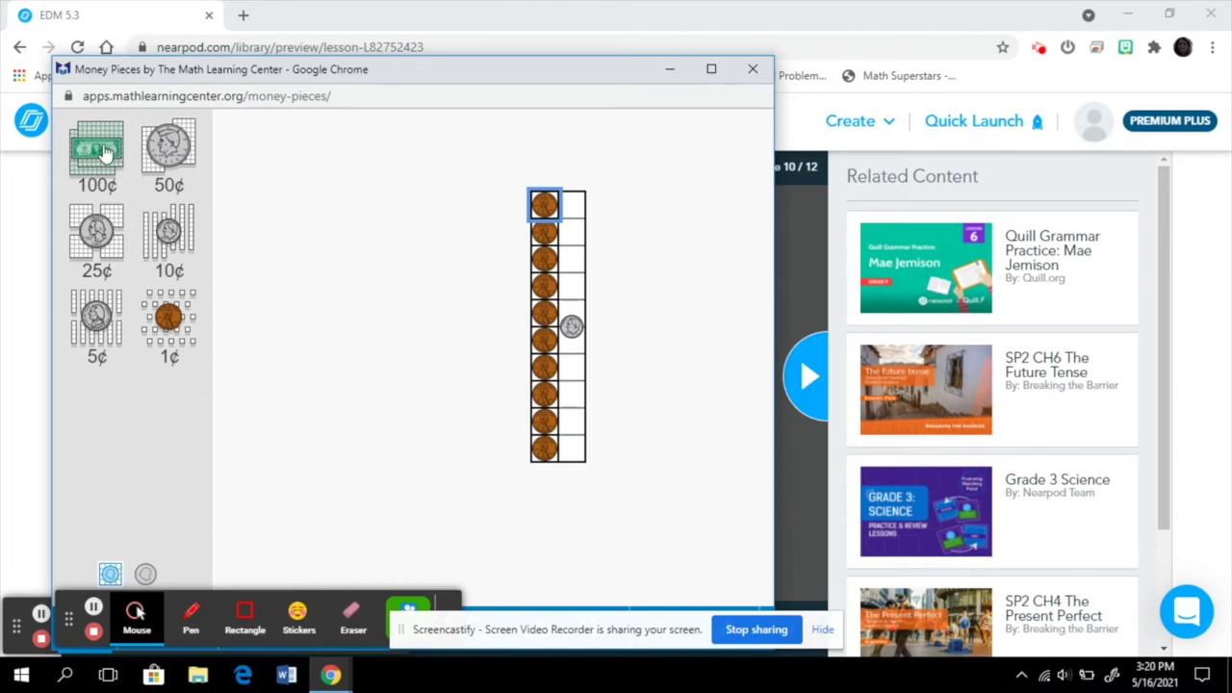
# Place a 100¢ dollar bill beside the pennies and switch pieces to plain coin-and-bill pictures.
pyautogui.moveTo(106, 151); pyautogui.dragTo(380, 298)
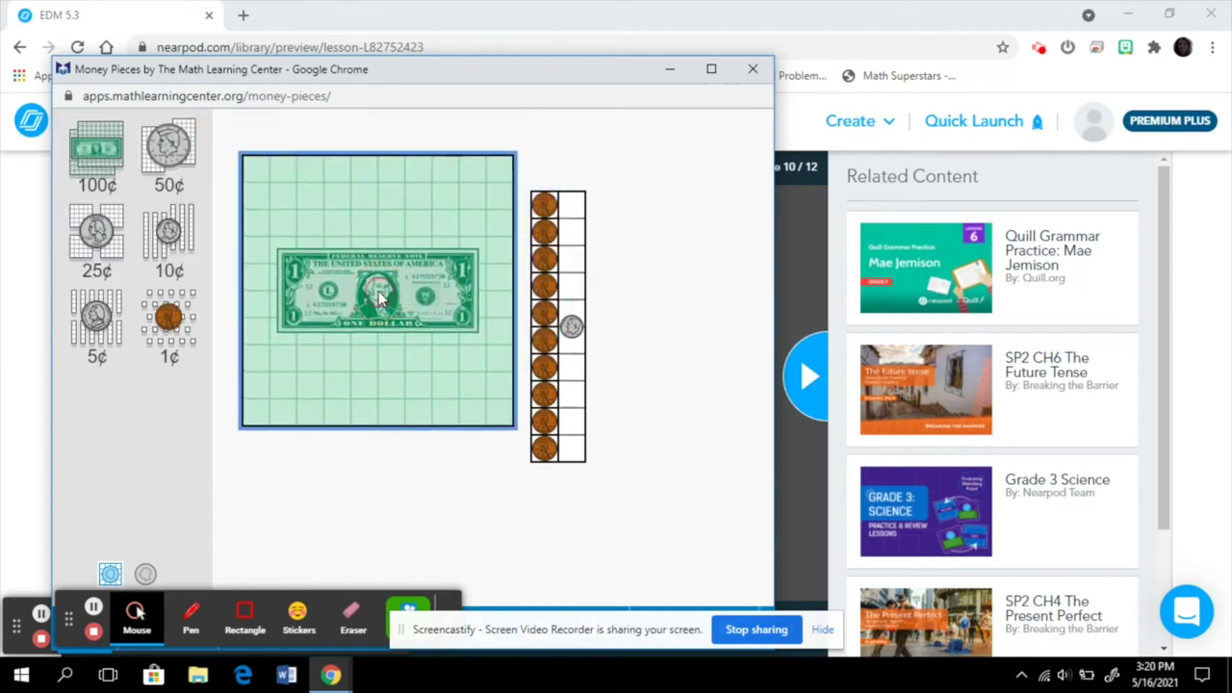
pyautogui.click(146, 574)
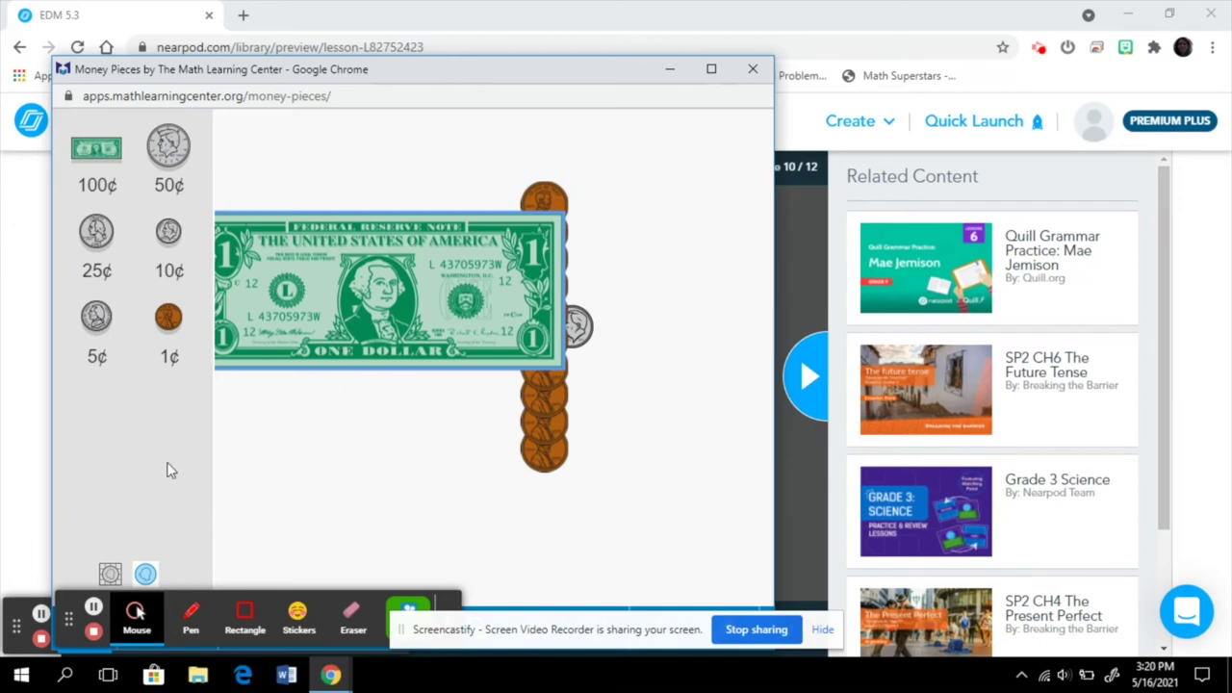
pyautogui.click(110, 575)
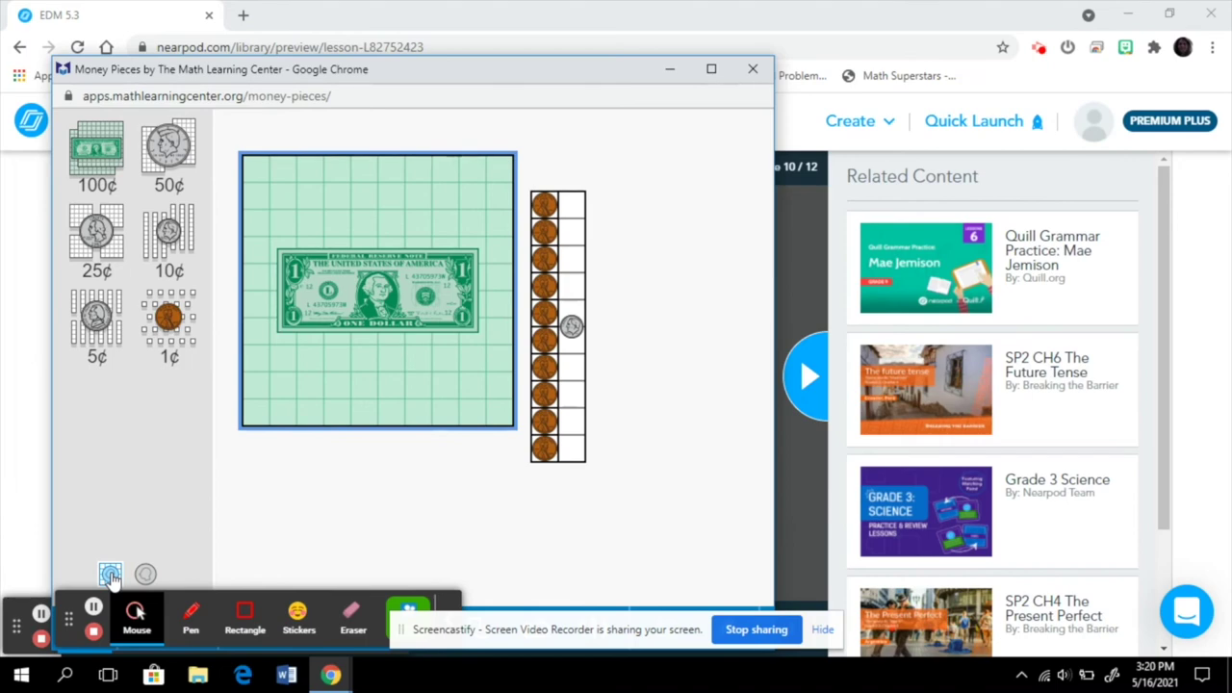
pyautogui.click(753, 70)
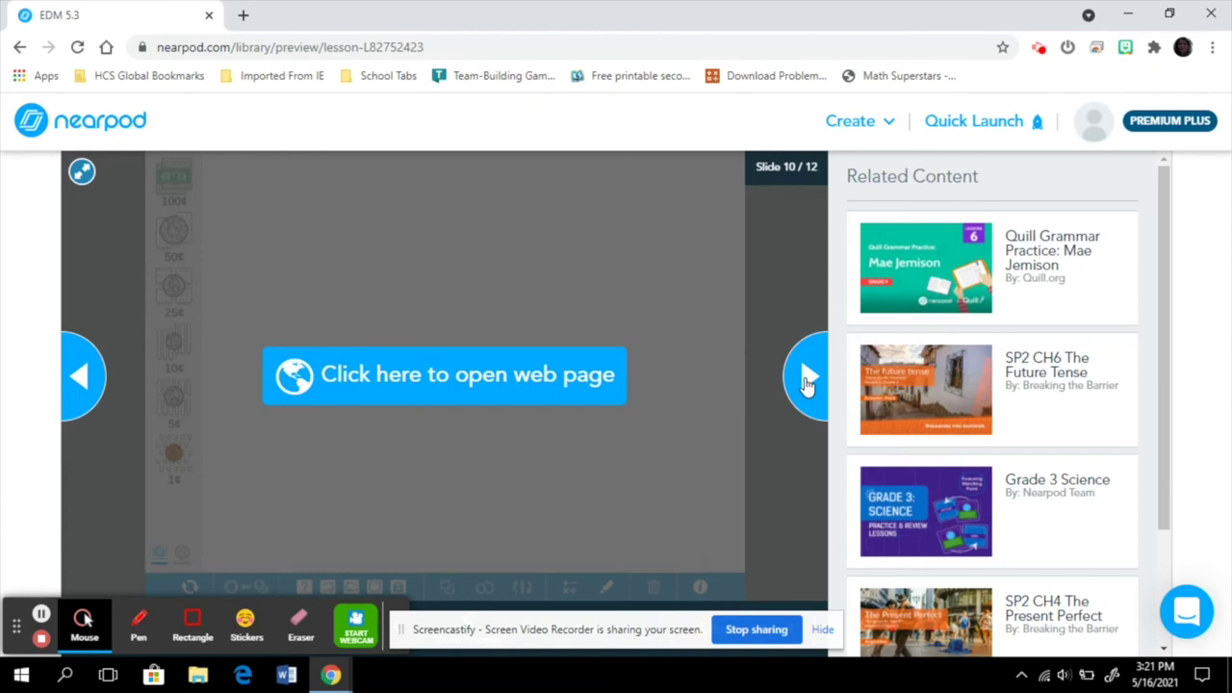
# Advance to slide 11, the 'Would you rather have 3 dimes or 30 pennies?' question.
pyautogui.click(807, 380)
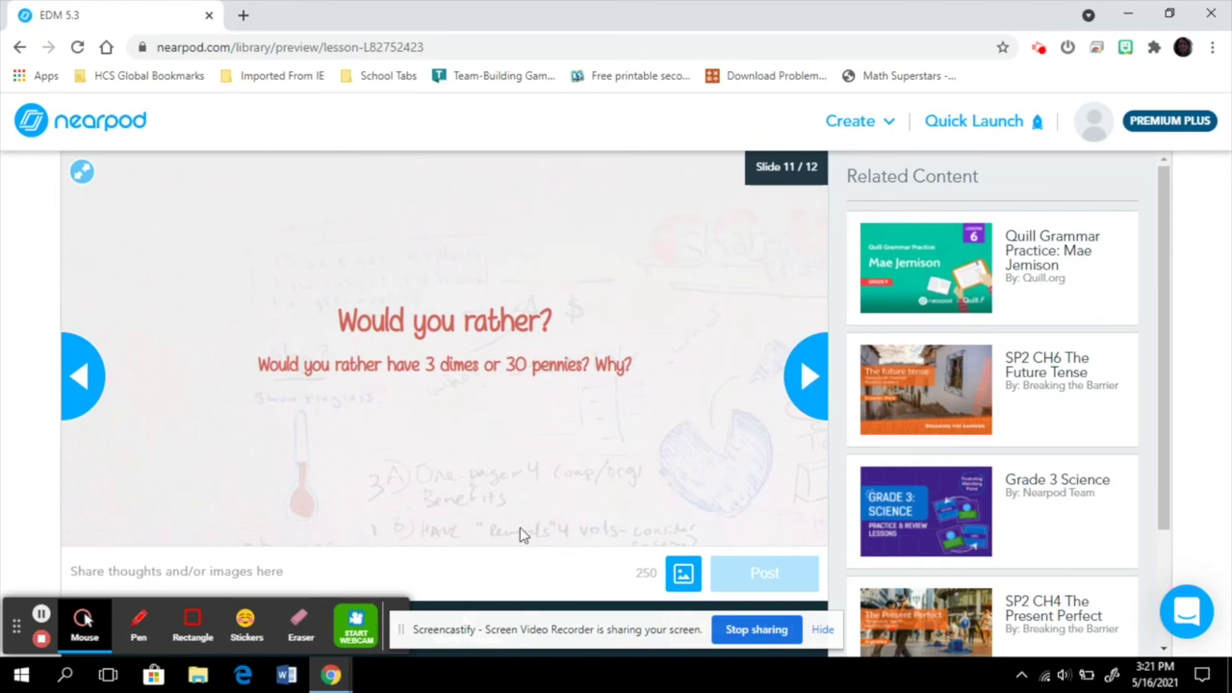
# Try the text response and image upload on slide 11, then advance to Closure slide 12.
pyautogui.click(92, 563)
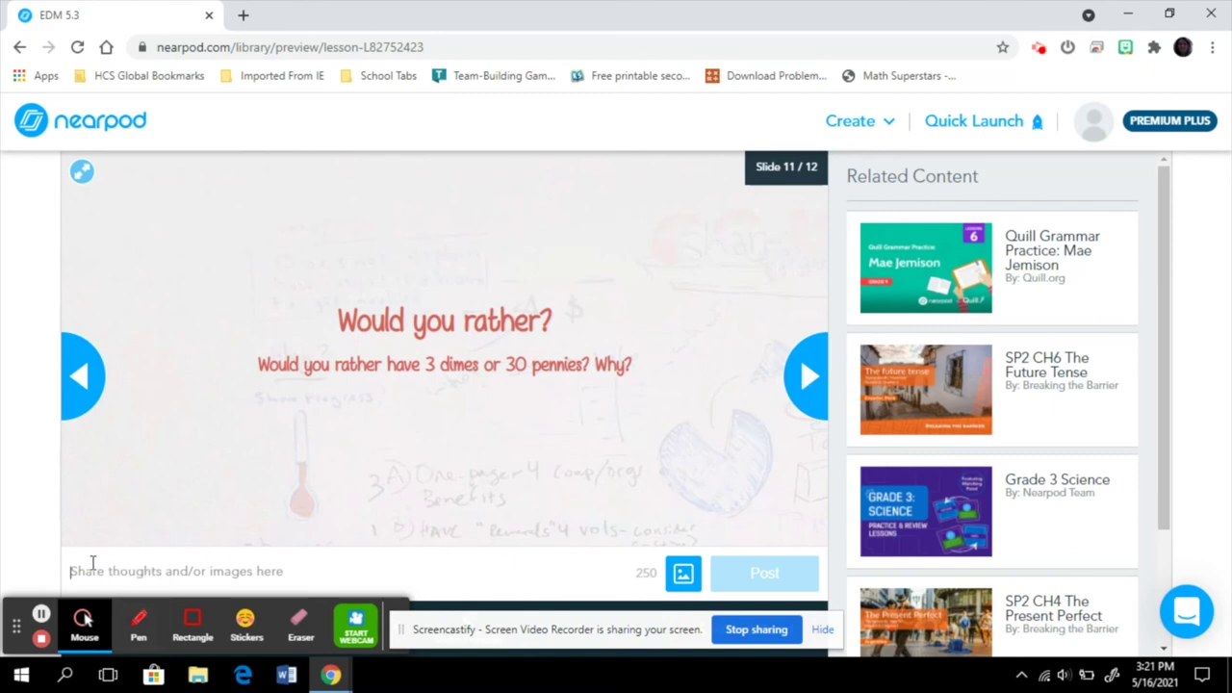
pyautogui.click(683, 573)
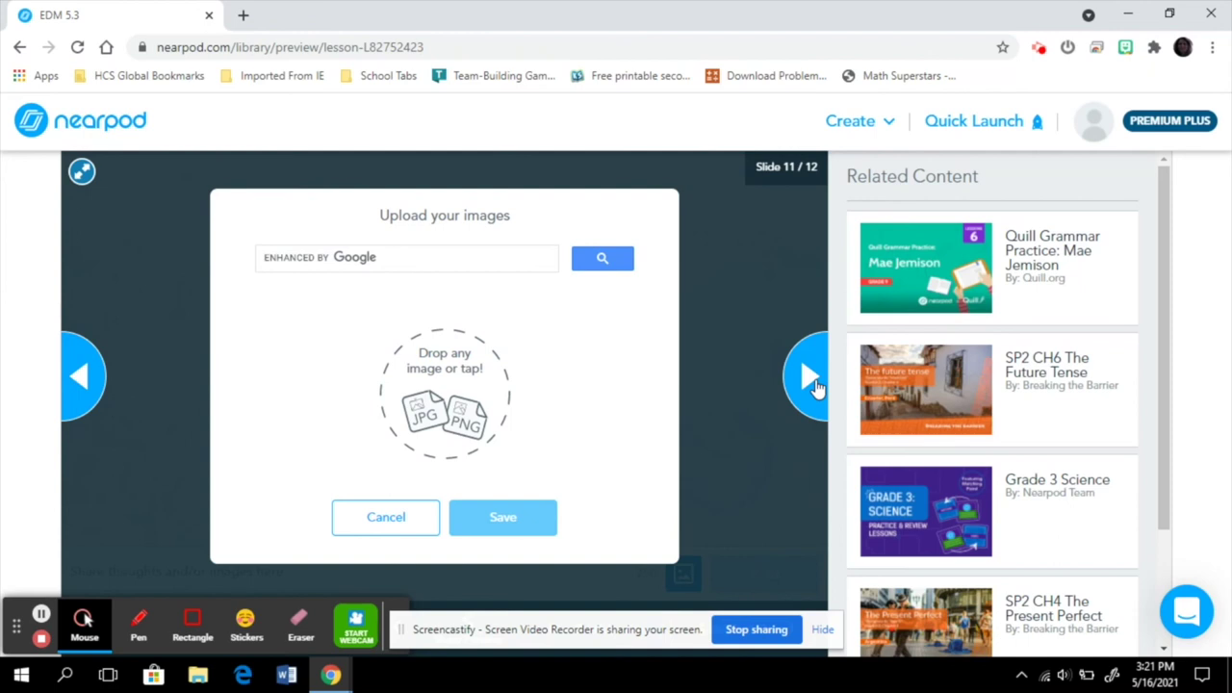
pyautogui.click(807, 376)
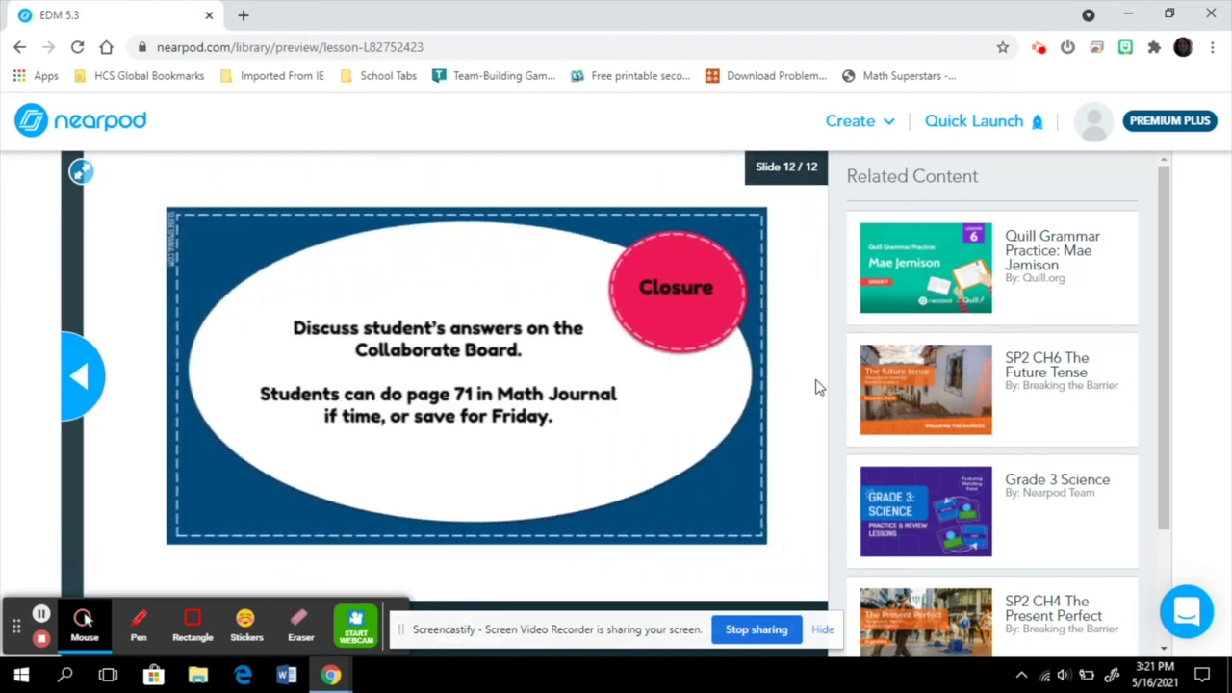